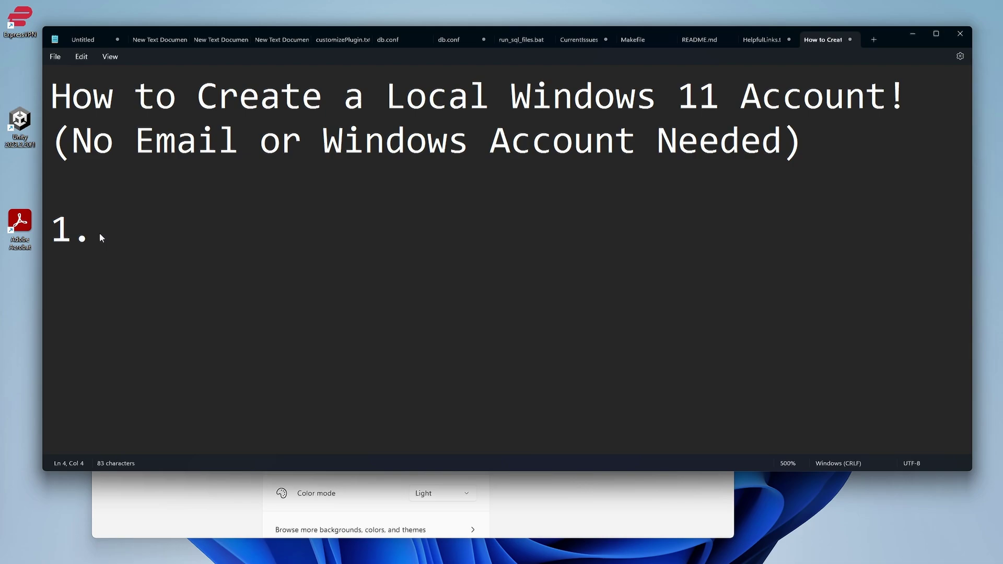
pyautogui.write('Go to Settings')
# Write '1. Go to Settings' with a Search sub-step, demonstrating the taskbar search
pyautogui.press('Return')
pyautogui.write('- Search -> Sett')
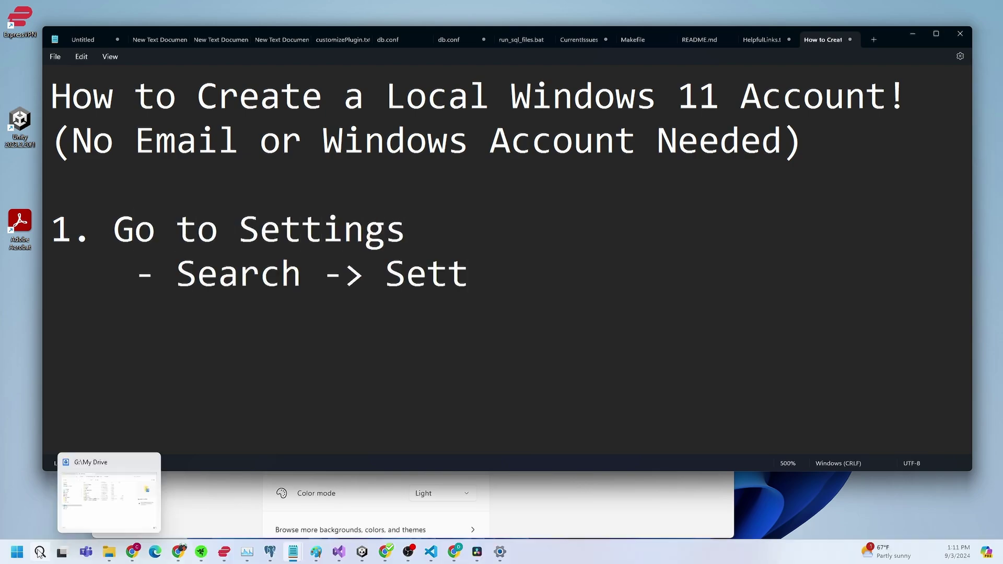
pyautogui.click(39, 552)
pyautogui.write('set')
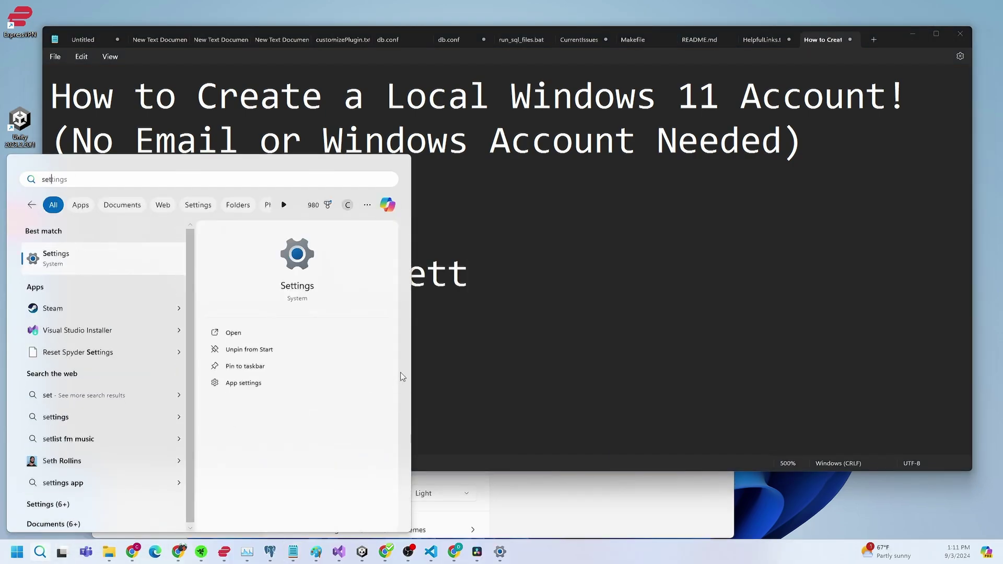
pyautogui.click(462, 283)
pyautogui.press('BackSpace')
pyautogui.write('"')
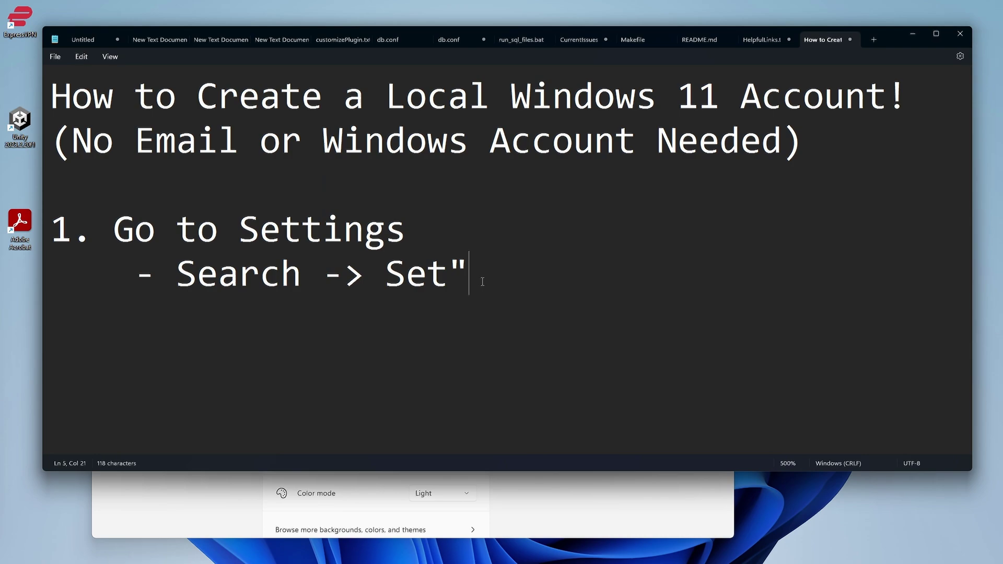
pyautogui.press('Left')
pyautogui.press('Left')
pyautogui.press('Left')
pyautogui.write('" -> Settings')
# Add a Start sub-step showing Settings in Start, and leave space for '2. Go to Accounts'
pyautogui.press('Return')
pyautogui.write('- ')
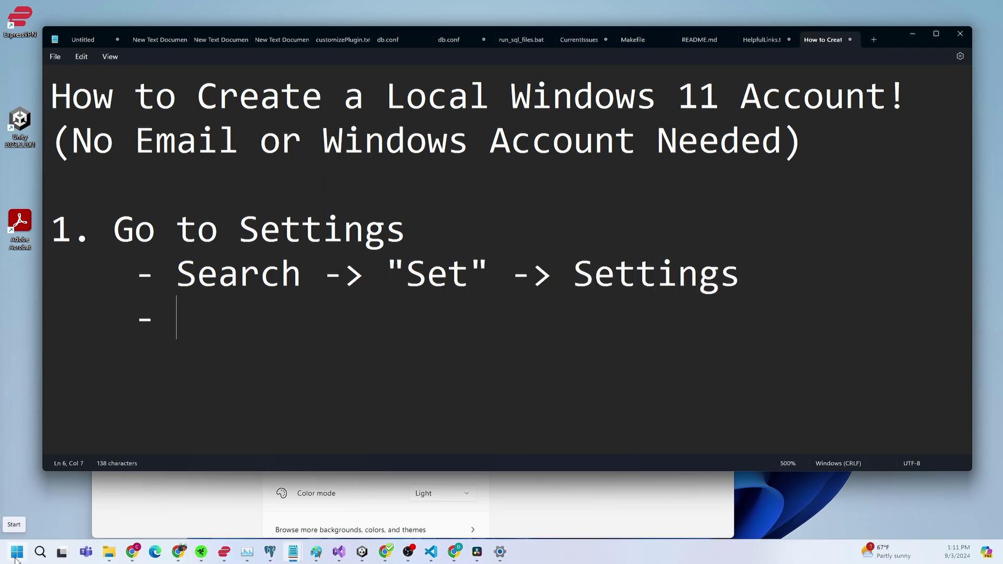
pyautogui.write('tar')
pyautogui.click(18, 558)
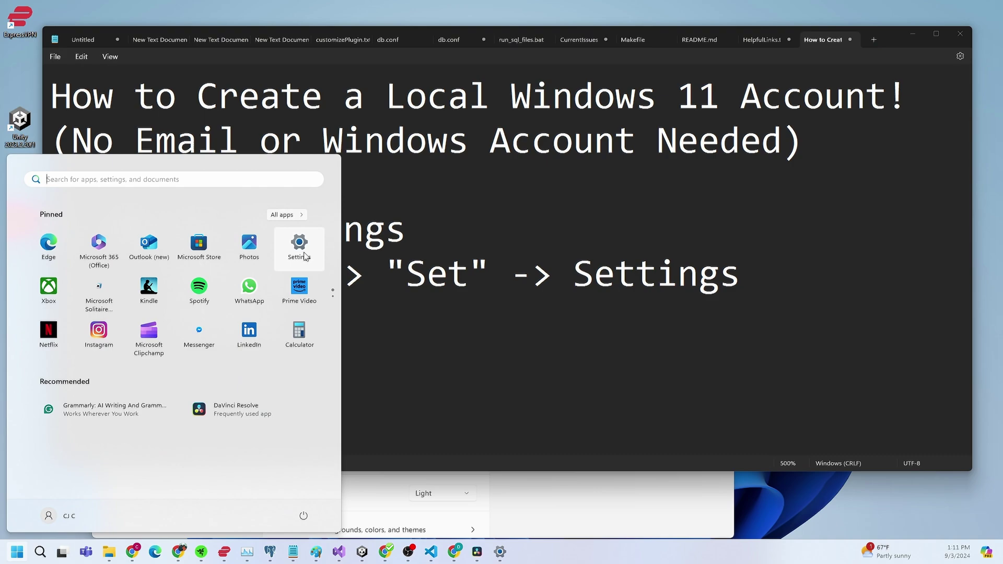
pyautogui.press('Return')
pyautogui.press('Return')
pyautogui.write('2. Go to Accounts')
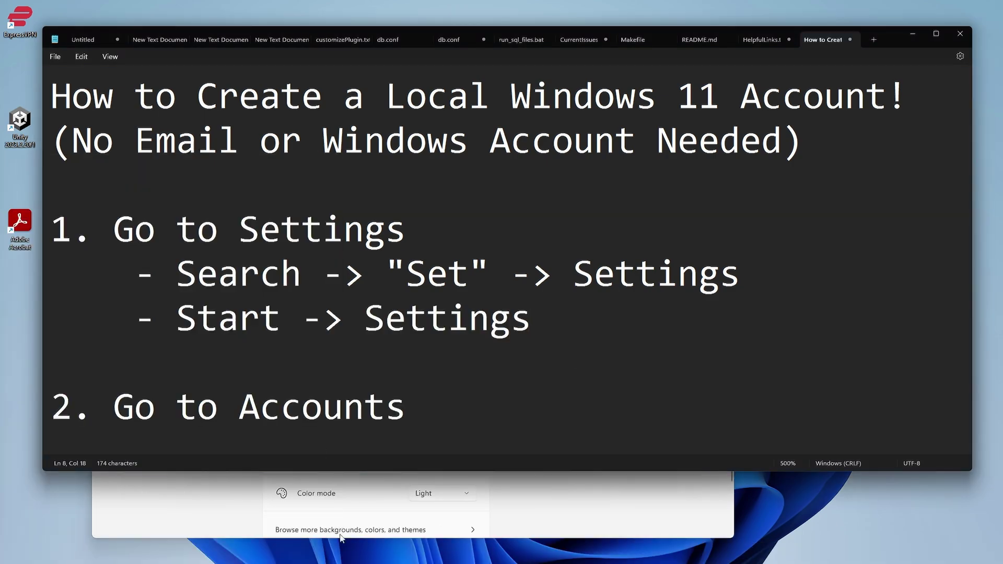
# Open Accounts in Settings and begin the step 3 line in Notepad
pyautogui.click(500, 553)
pyautogui.click(167, 285)
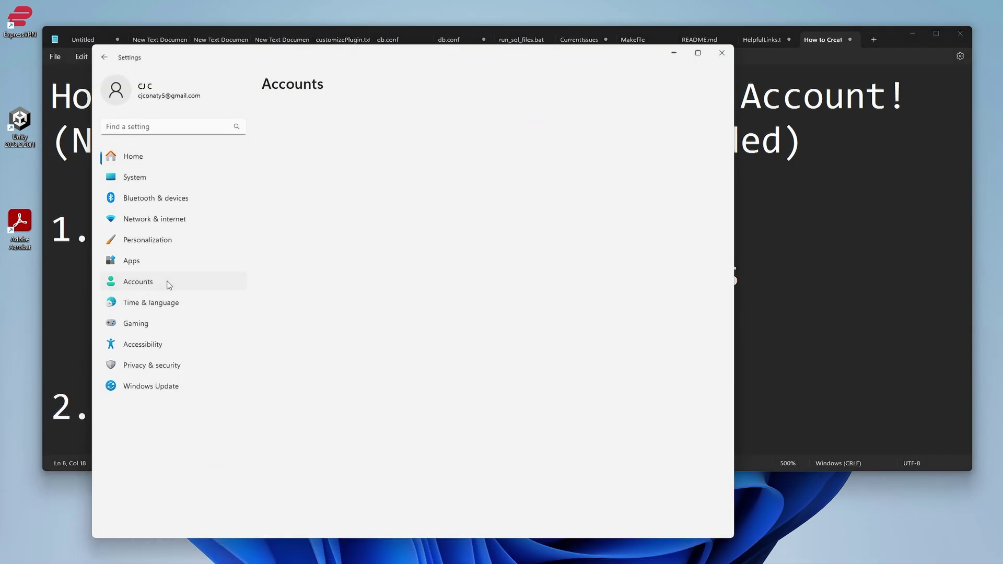
pyautogui.hotkey('alt', 'Tab')
pyautogui.press('Return')
pyautogui.press('Return')
pyautogui.write('3.')
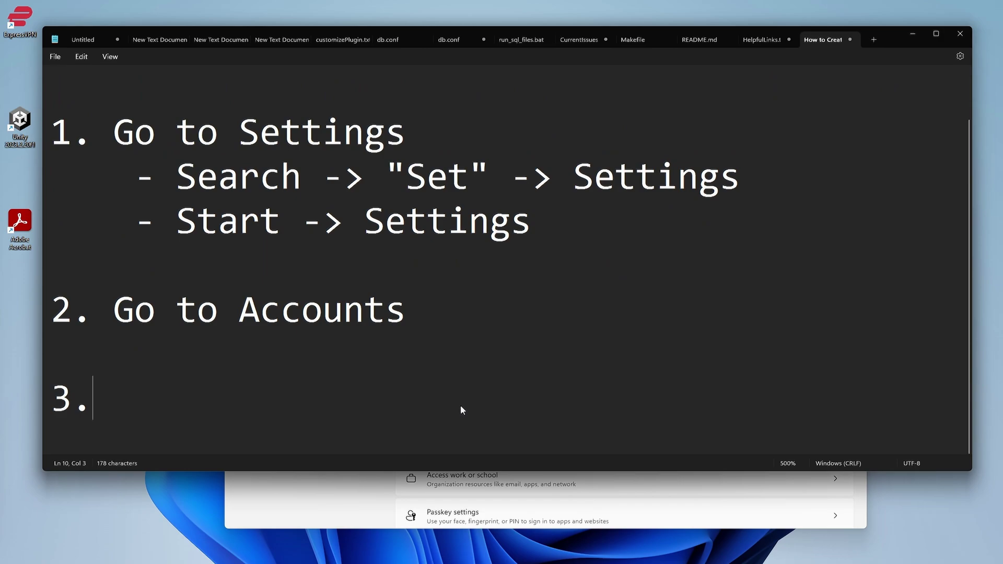
pyautogui.write(' Go to Ot')
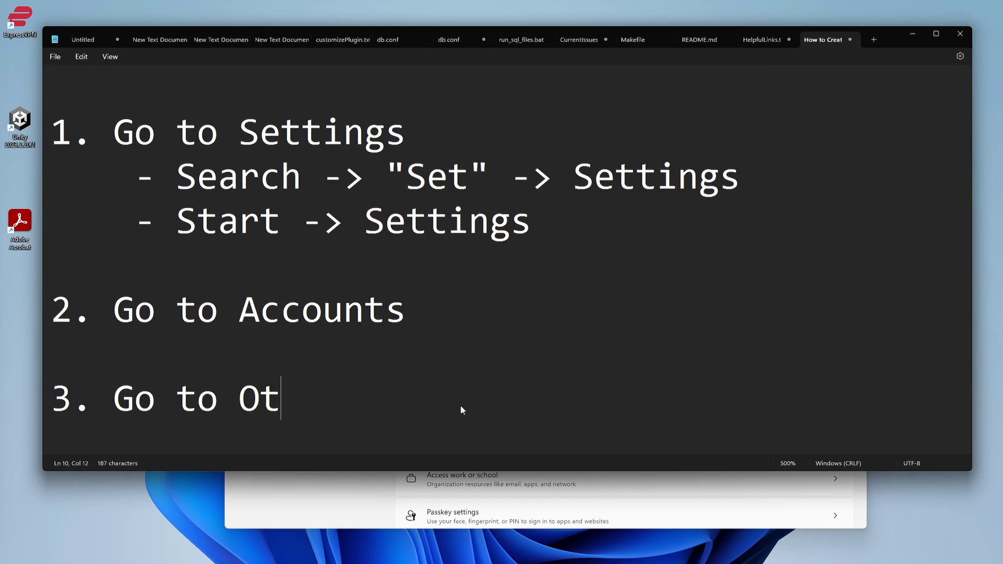
pyautogui.write('her Users')
# Open Other users in the maximized Settings window and start adding an account
pyautogui.click(350, 484)
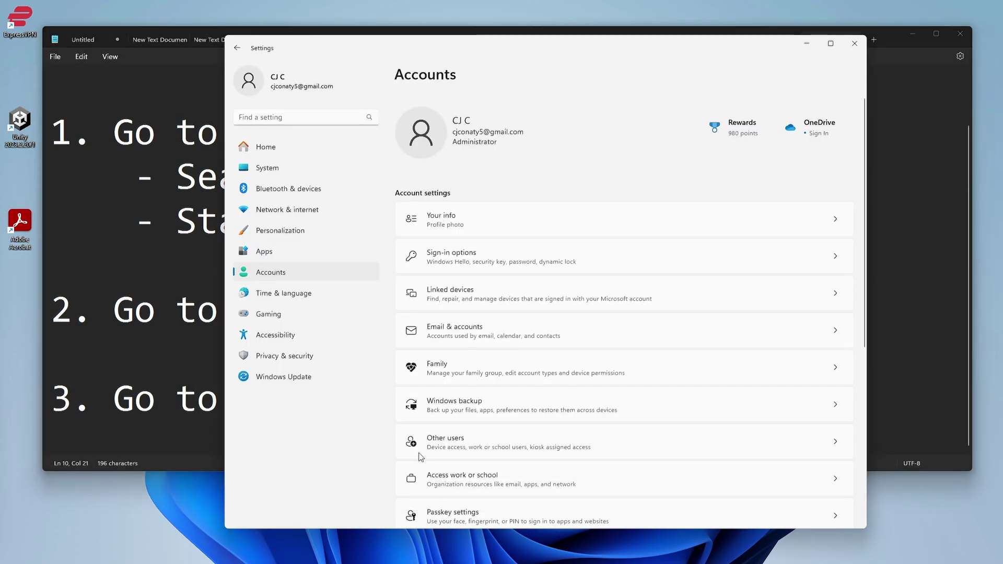
pyautogui.click(489, 439)
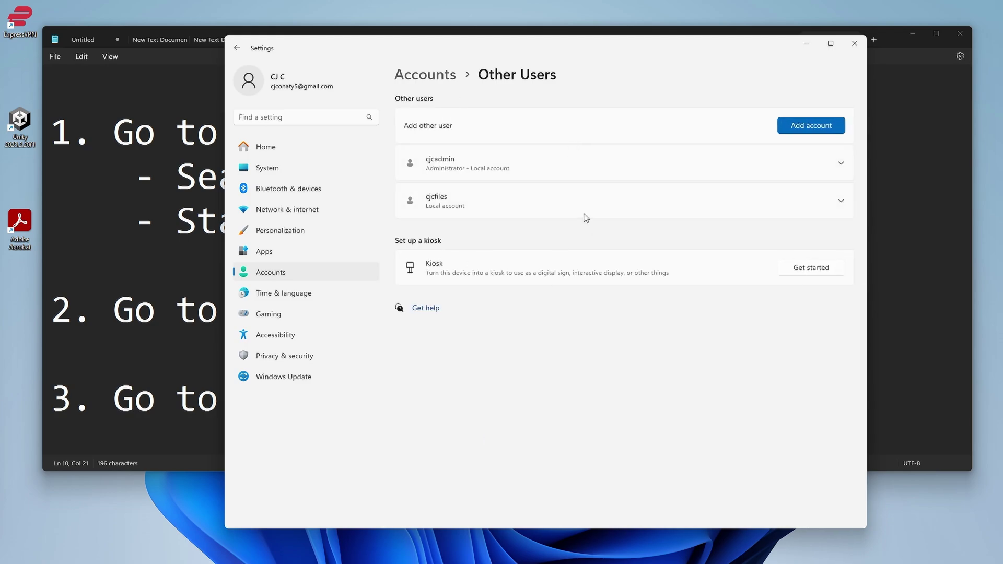
pyautogui.doubleClick(472, 49)
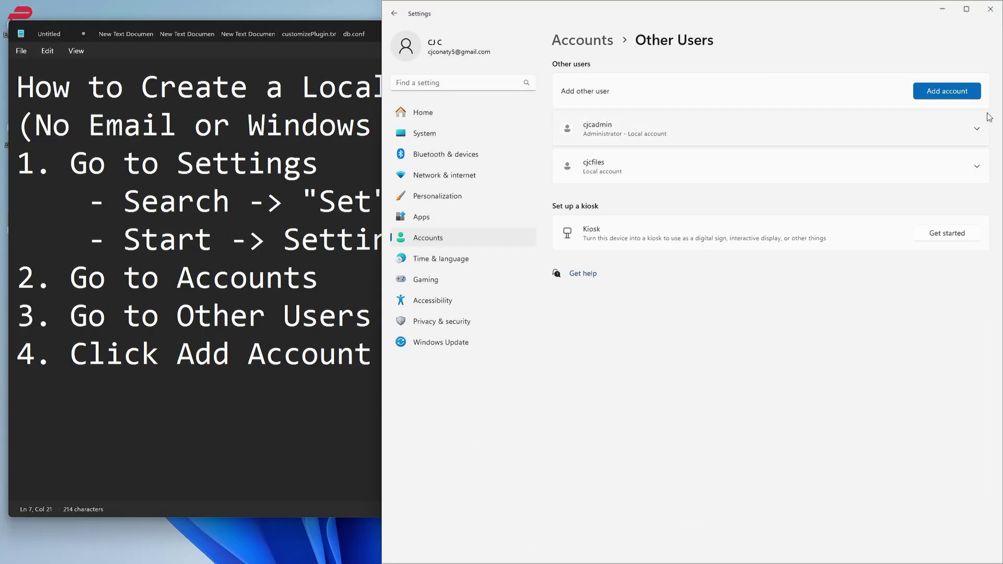
pyautogui.click(947, 91)
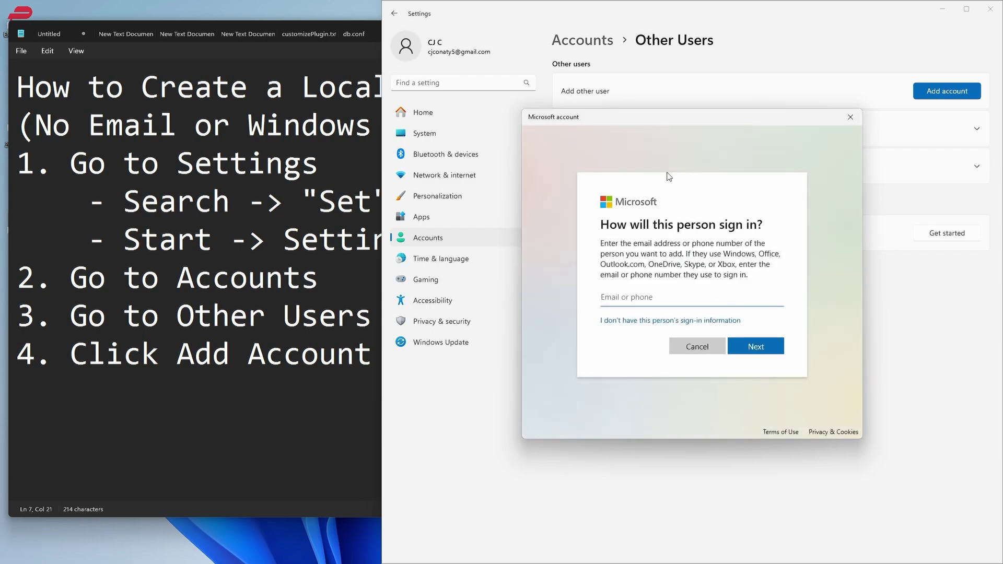
# Choose 'I don't have this person's sign-in information', then 'Add a user without a Microsoft account'
pyautogui.click(688, 320)
pyautogui.write("- I don't have th information")
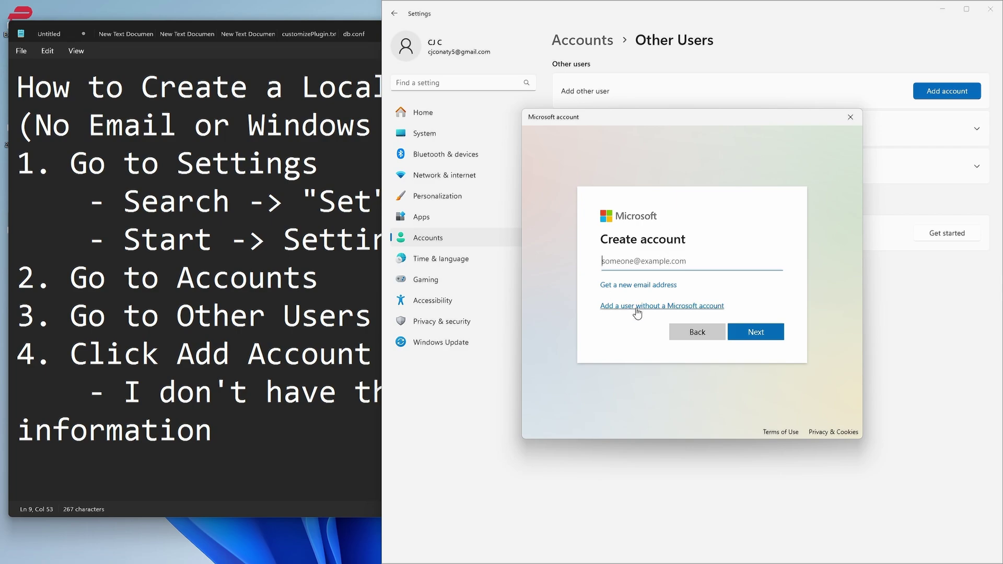
pyautogui.click(602, 310)
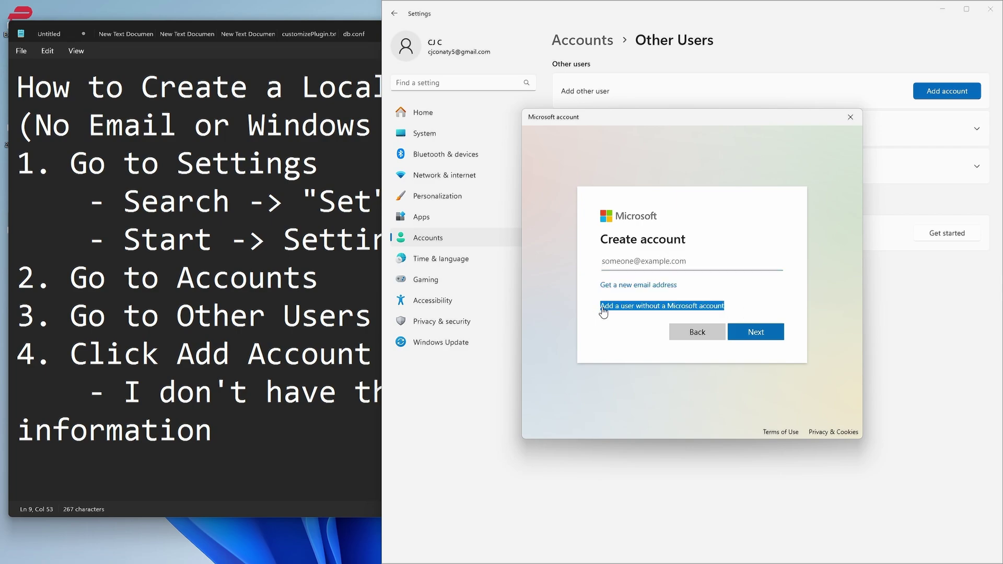
pyautogui.click(698, 306)
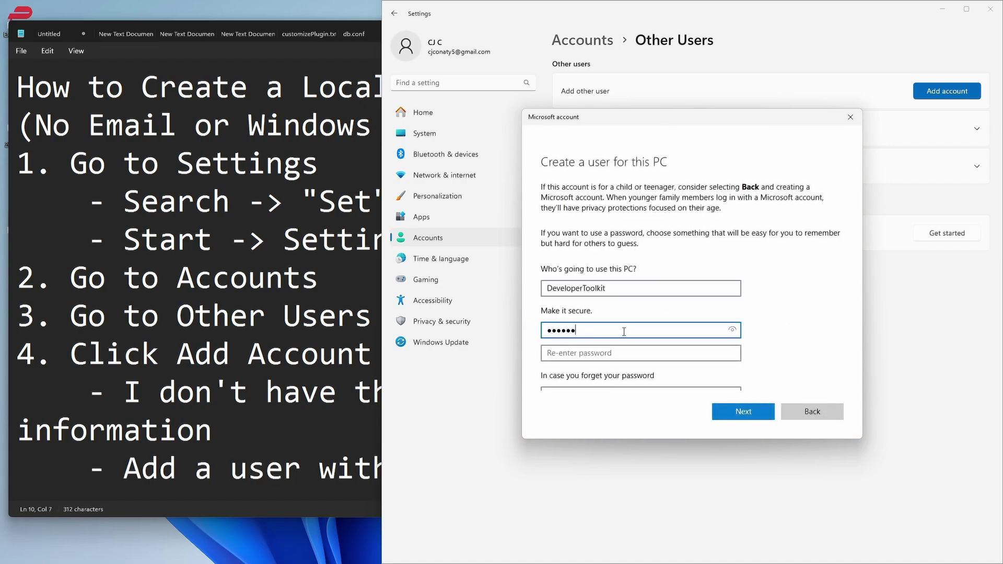
# Pick the first pet's name security question, submit DeveloperToolkit's details, and expand its new row
pyautogui.click(608, 388)
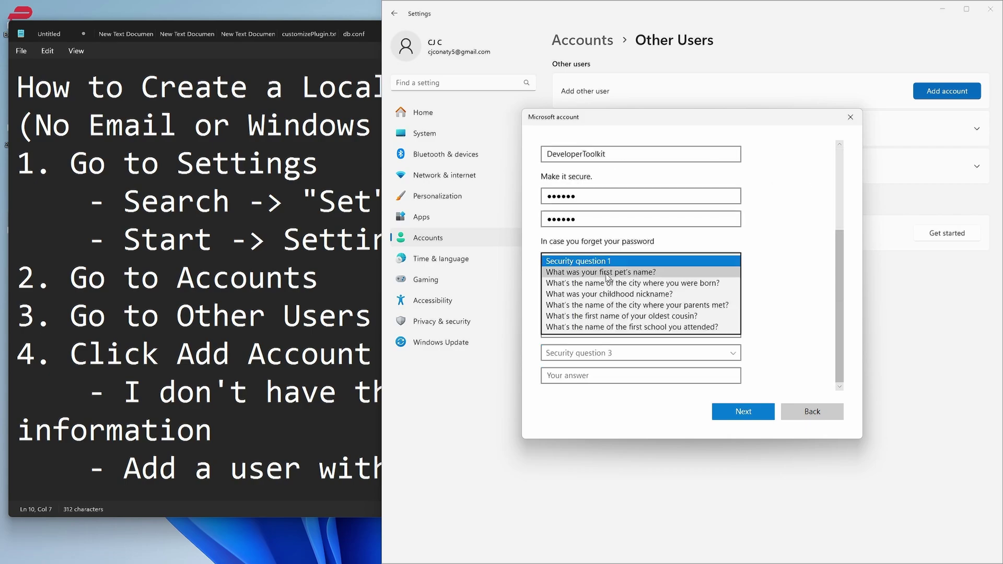
pyautogui.press('Return')
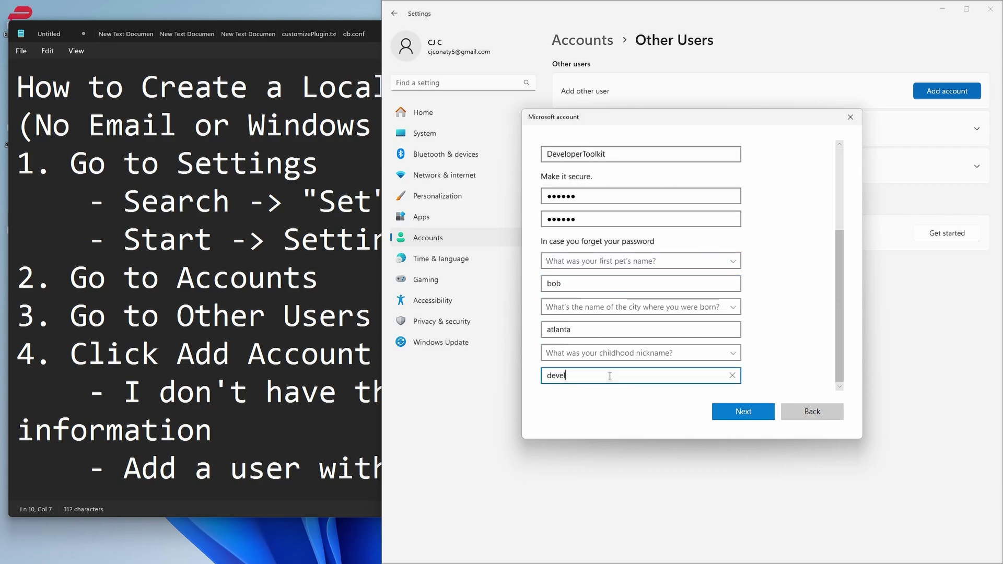
pyautogui.write('oper')
pyautogui.click(729, 412)
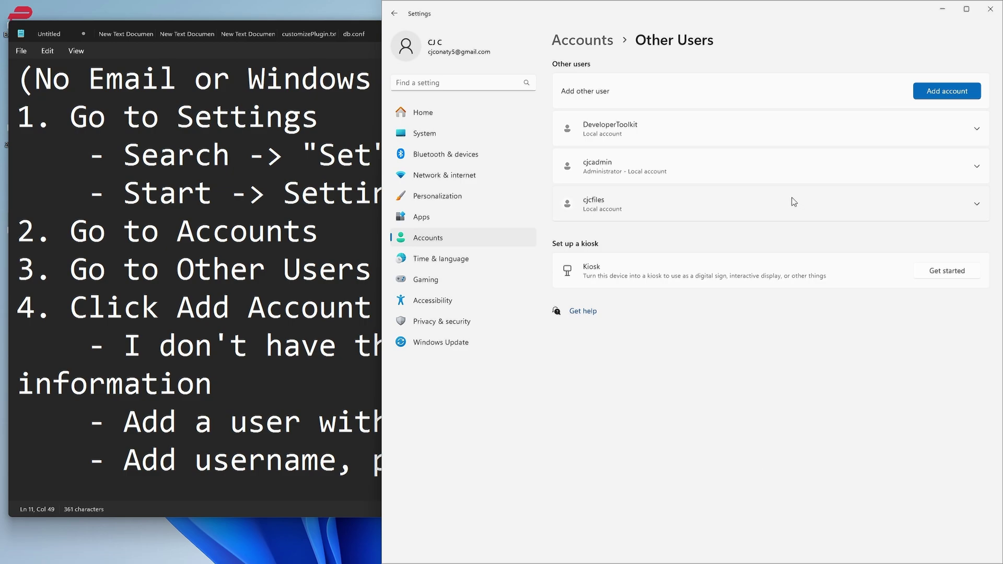
pyautogui.click(716, 143)
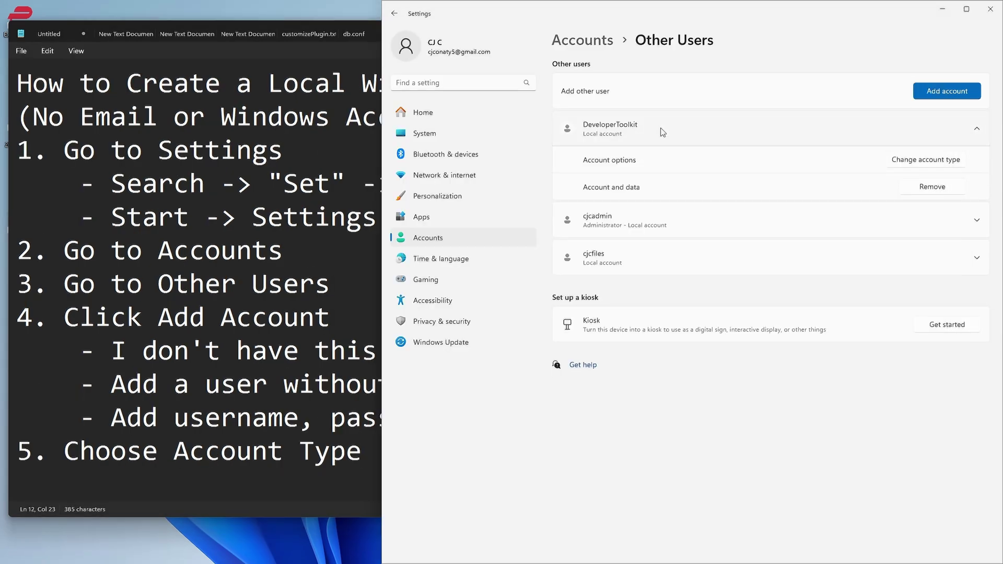
# Open Change account type from DeveloperToolkit's options, showing Standard User
pyautogui.click(659, 130)
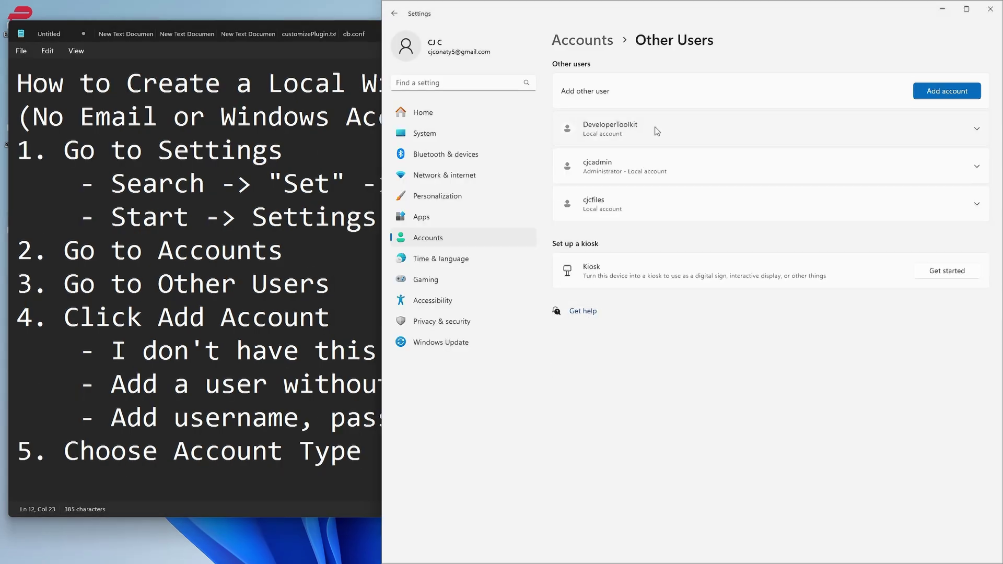
pyautogui.click(931, 163)
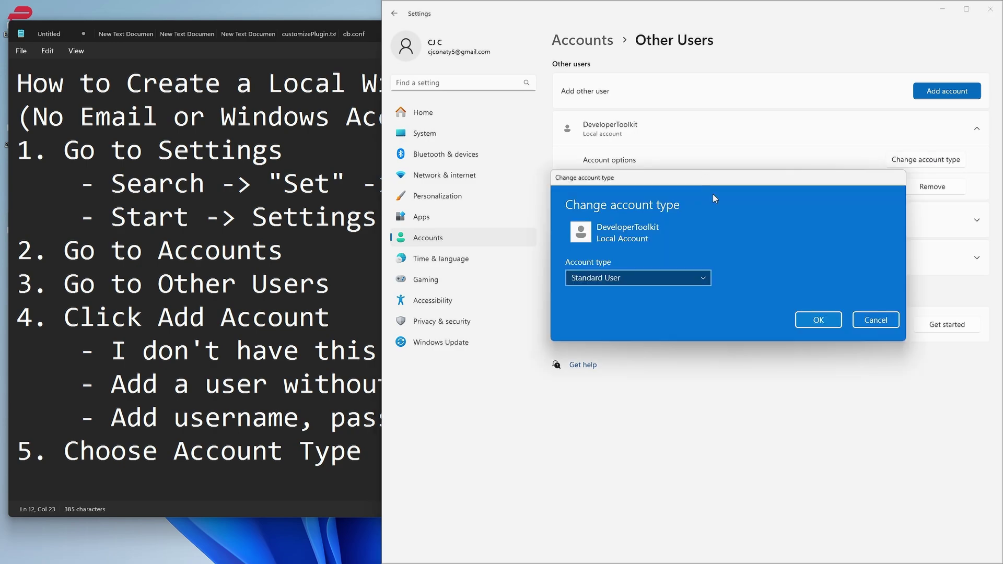